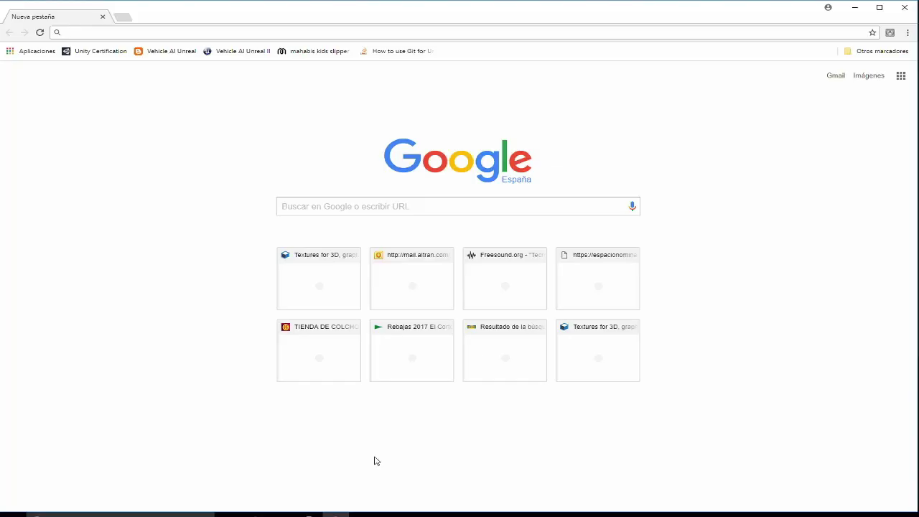
# Step: Search Google for 'passeig de gracia maps', correcting the mistyped start
pyautogui.write('opa')
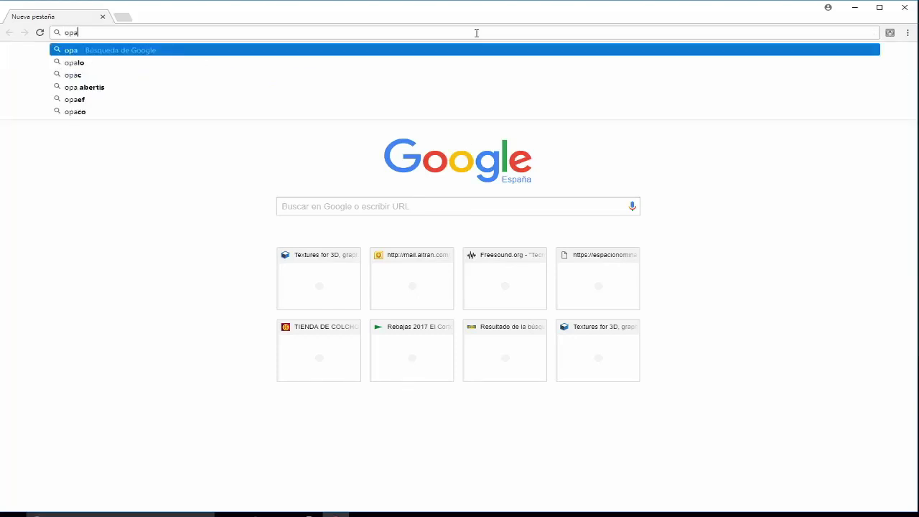
pyautogui.press('BackSpace')
pyautogui.press('BackSpace')
pyautogui.press('BackSpace')
pyautogui.write('passe')
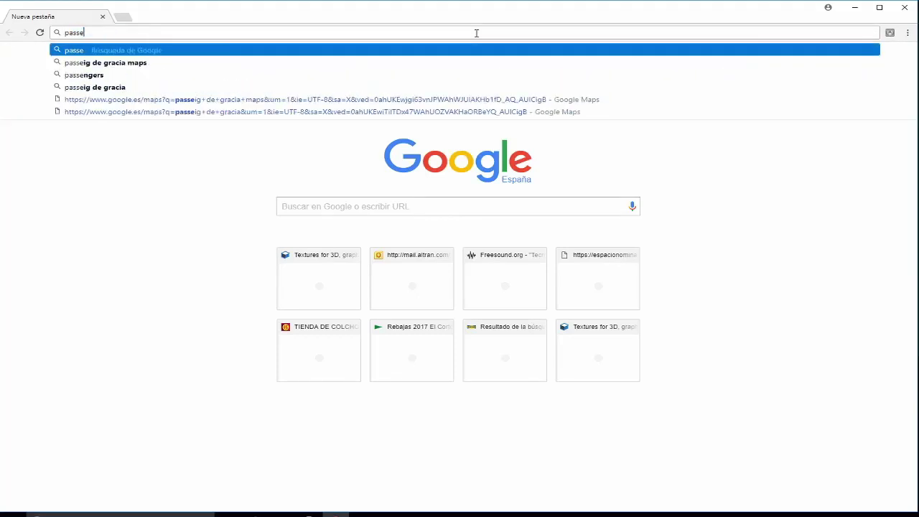
pyautogui.write('ig de gracia')
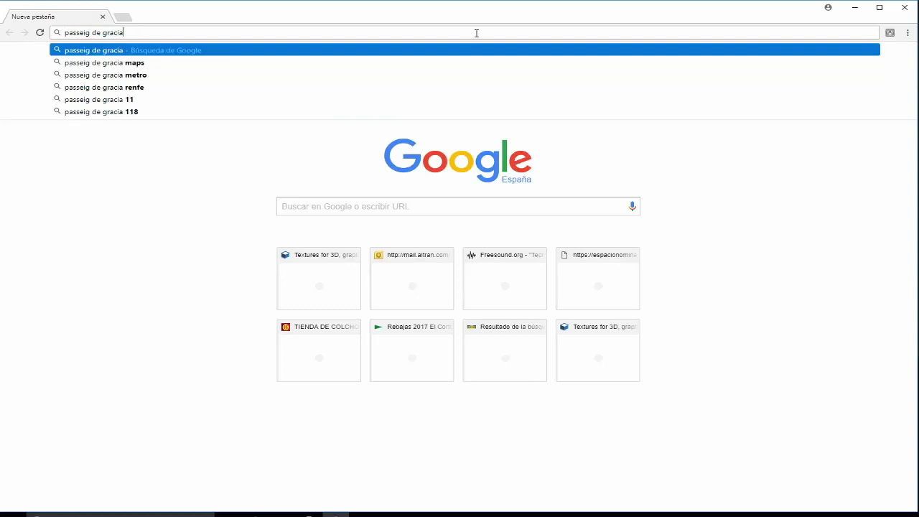
pyautogui.write(' maps')
pyautogui.press('Return')
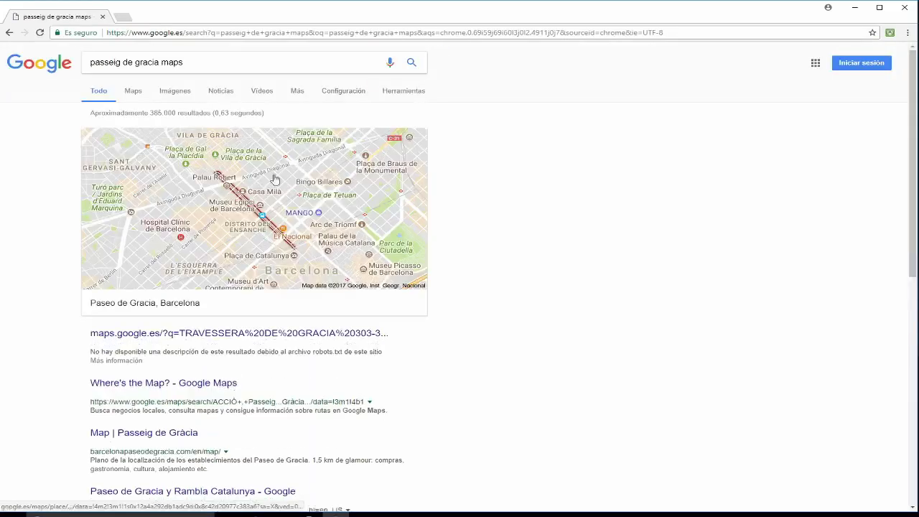
# Step: Open the Paseo de Gracia map in satellite view, centred and zoomed on the avenue
pyautogui.click(137, 148)
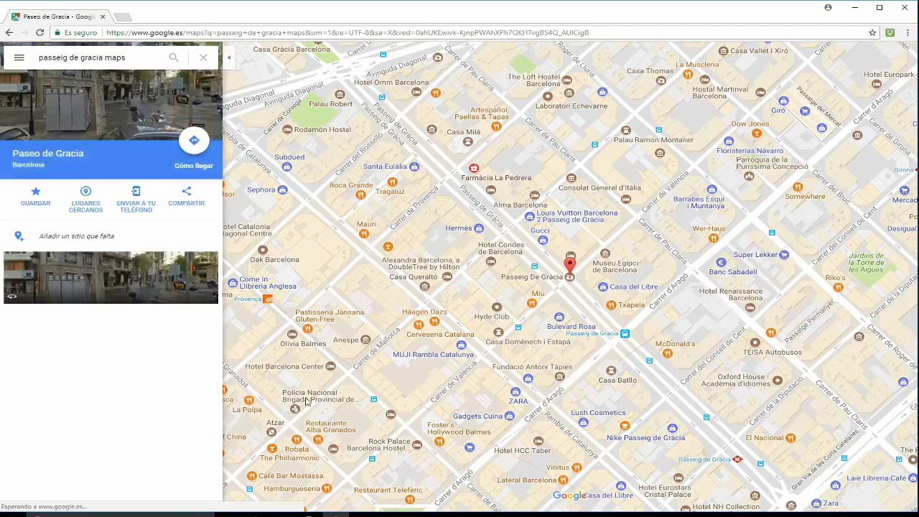
pyautogui.click(258, 485)
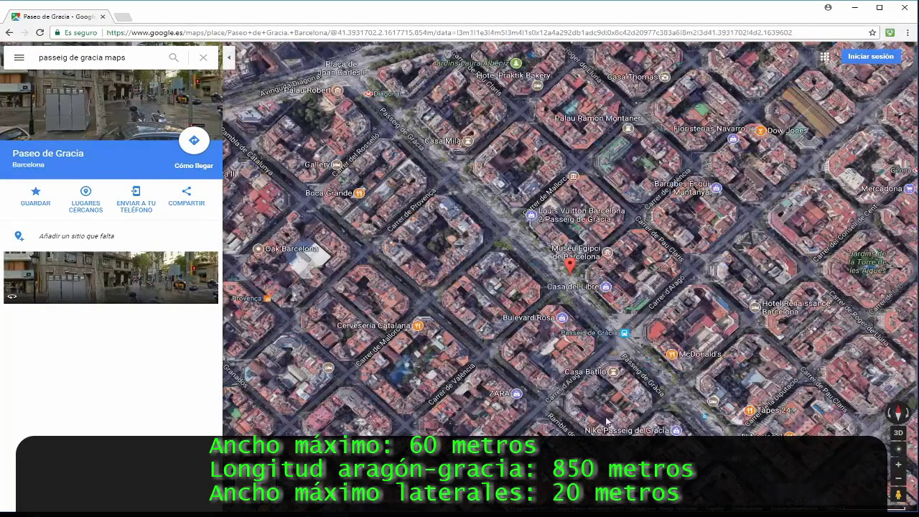
pyautogui.moveTo(606, 395); pyautogui.dragTo(470, 260)
pyautogui.scroll(3, 468, 260)
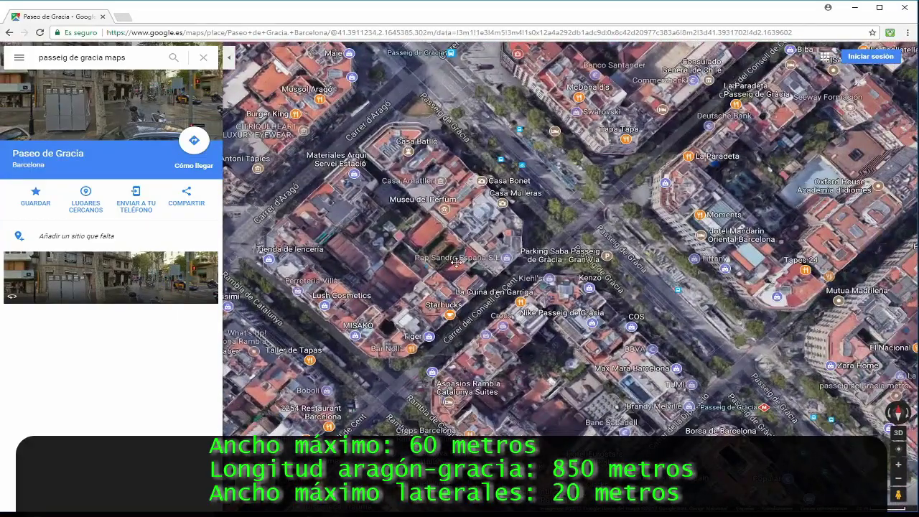
pyautogui.scroll(2, 512, 222)
# Step: Measure distance from the Aragó crossing along the avenue toward Casa Milà and Plaça Catalunya
pyautogui.rightClick(350, 279)
pyautogui.click(380, 371)
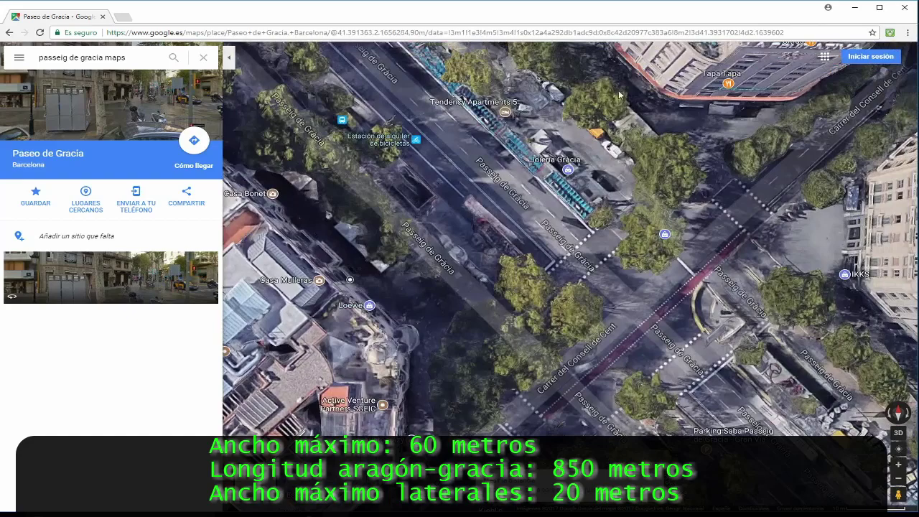
pyautogui.scroll(-3, 628, 79)
pyautogui.rightClick(564, 218)
pyautogui.click(573, 253)
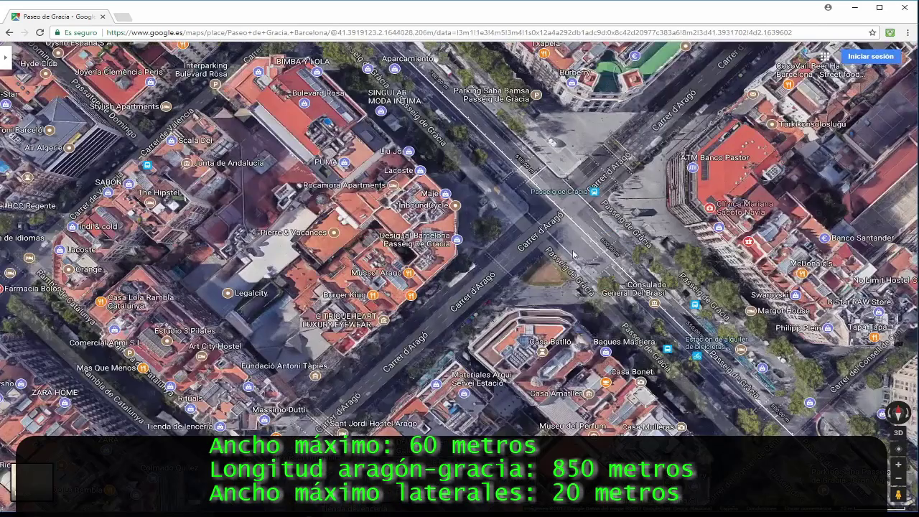
pyautogui.rightClick(558, 212)
pyautogui.click(586, 303)
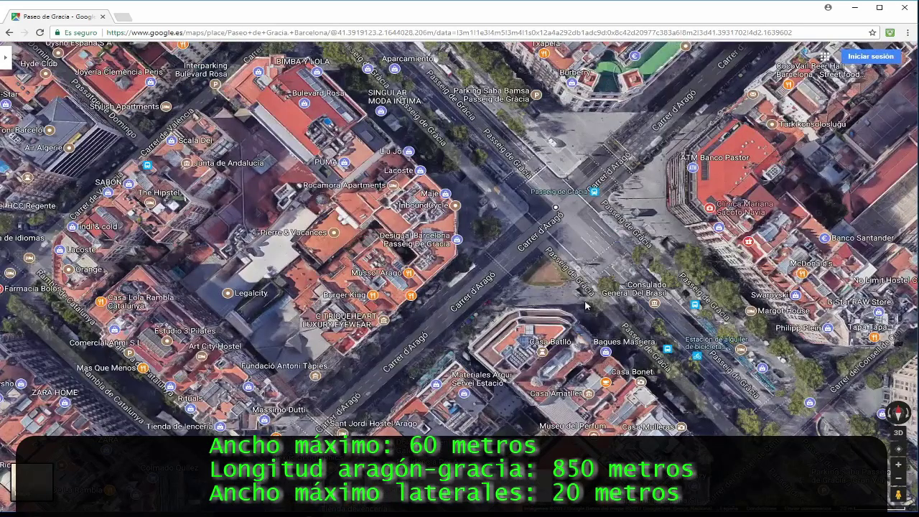
pyautogui.moveTo(330, 122)
pyautogui.mouseDown()
pyautogui.moveTo(379, 236)
pyautogui.moveTo(285, 275)
pyautogui.moveTo(353, 205)
pyautogui.mouseUp()
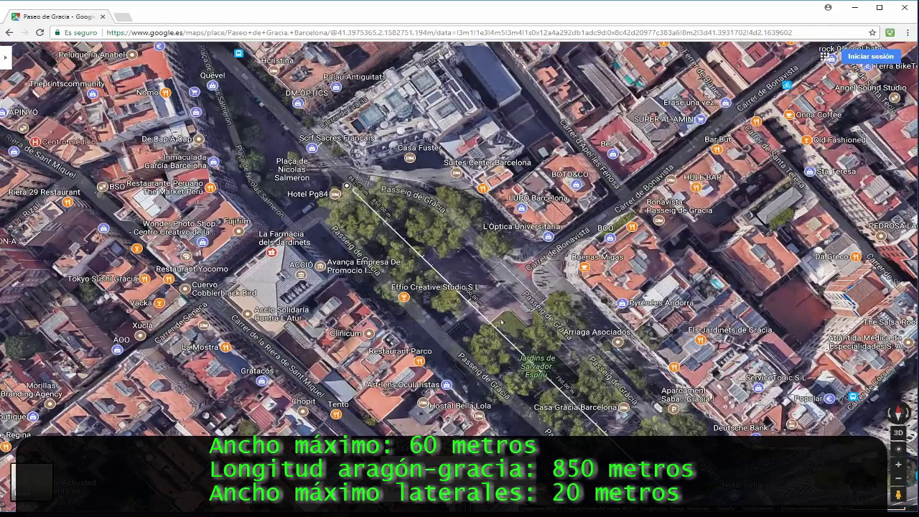
pyautogui.scroll(-3, 446, 211)
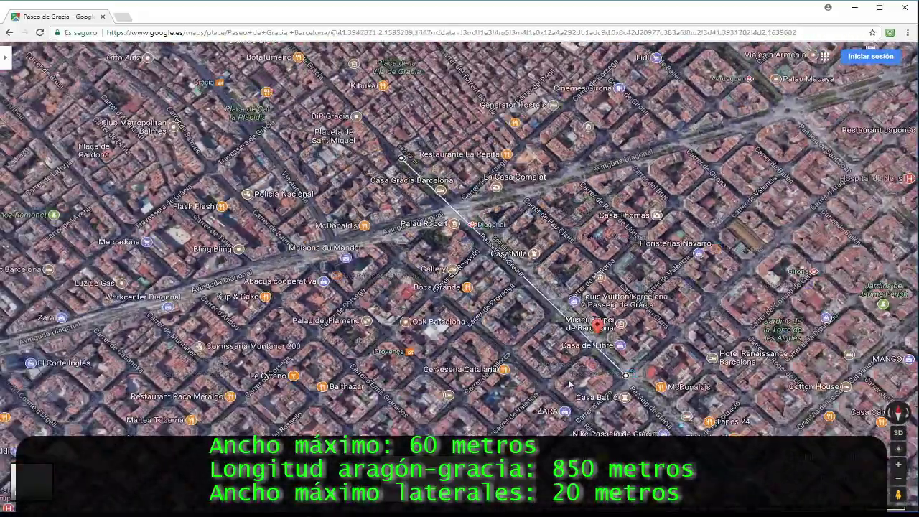
pyautogui.moveTo(447, 214); pyautogui.dragTo(377, 150)
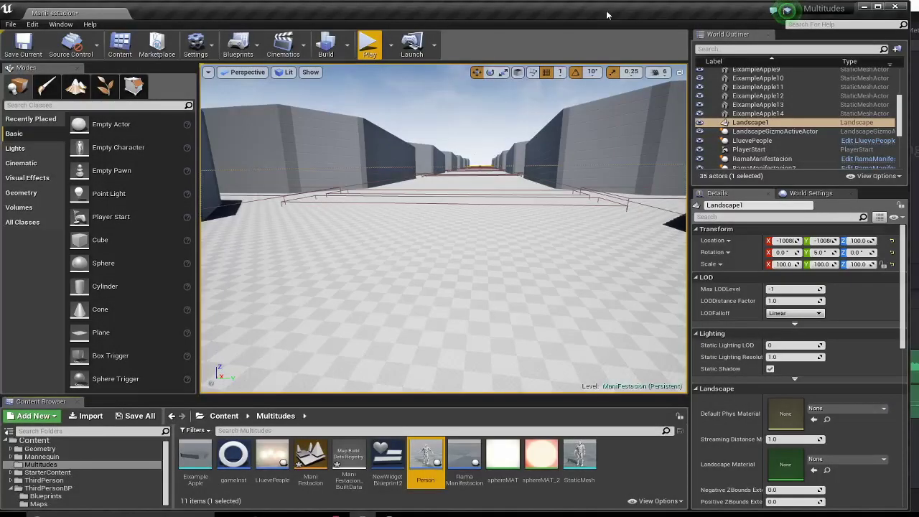
# Step: Go full-screen with F11 and fly the camera down the corridor toward a block wall
pyautogui.moveTo(539, 145); pyautogui.dragTo(484, 235, button='right')
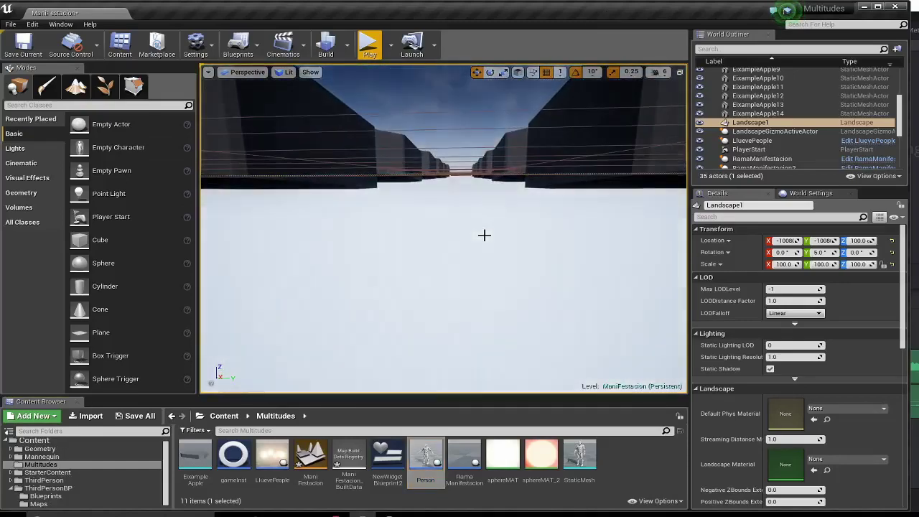
pyautogui.press('F11')
pyautogui.moveTo(484, 235)
pyautogui.mouseDown(button='right')
pyautogui.moveTo(484, 244)
pyautogui.moveTo(484, 234)
pyautogui.mouseUp(button='right')
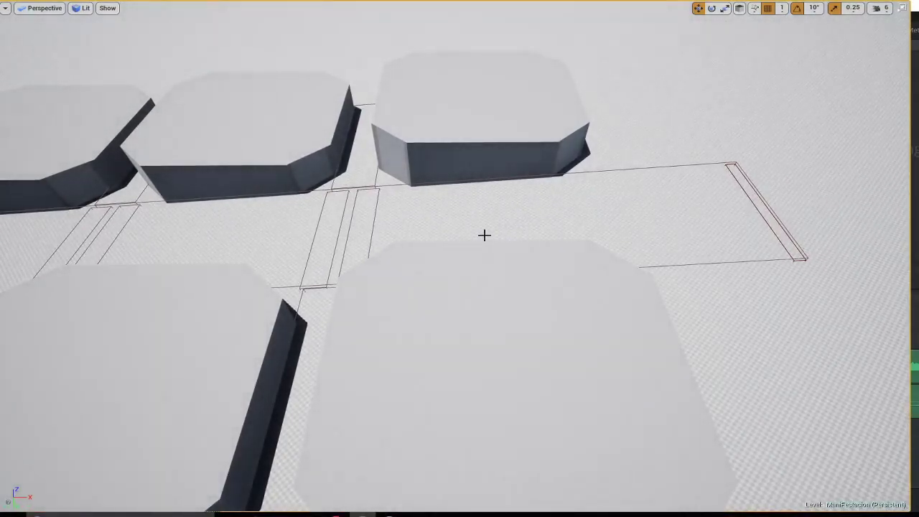
pyautogui.moveTo(474, 316); pyautogui.dragTo(474, 316, button='right')
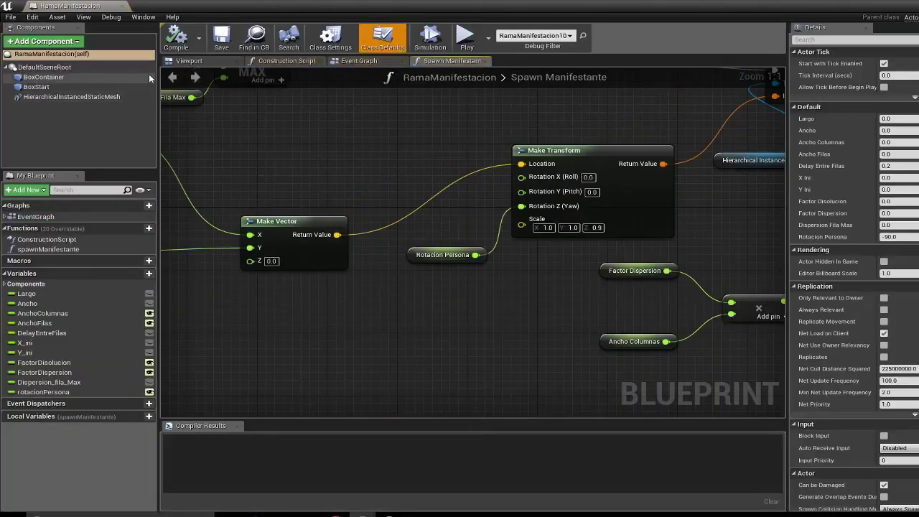
# Step: Select the first RamaManifestacion branch and review its BoxStart trigger box settings
pyautogui.click(187, 61)
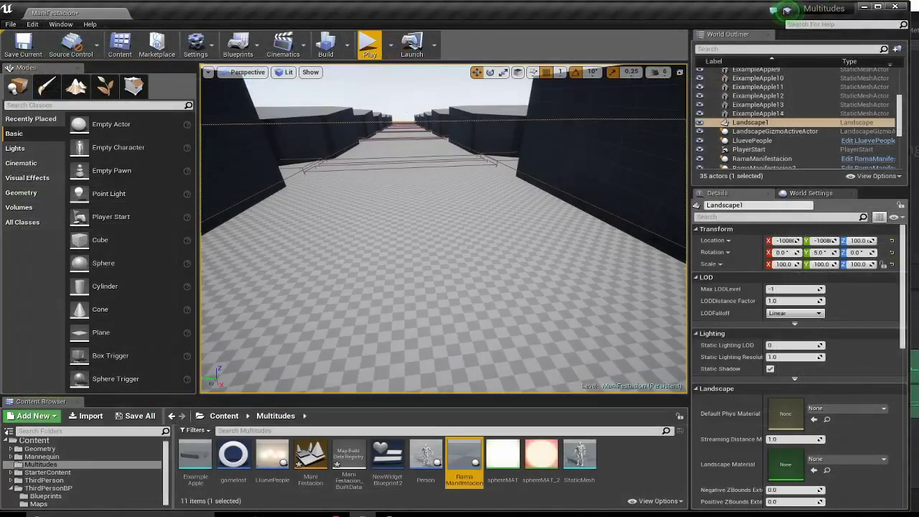
pyautogui.moveTo(577, 269); pyautogui.dragTo(577, 270, button='right')
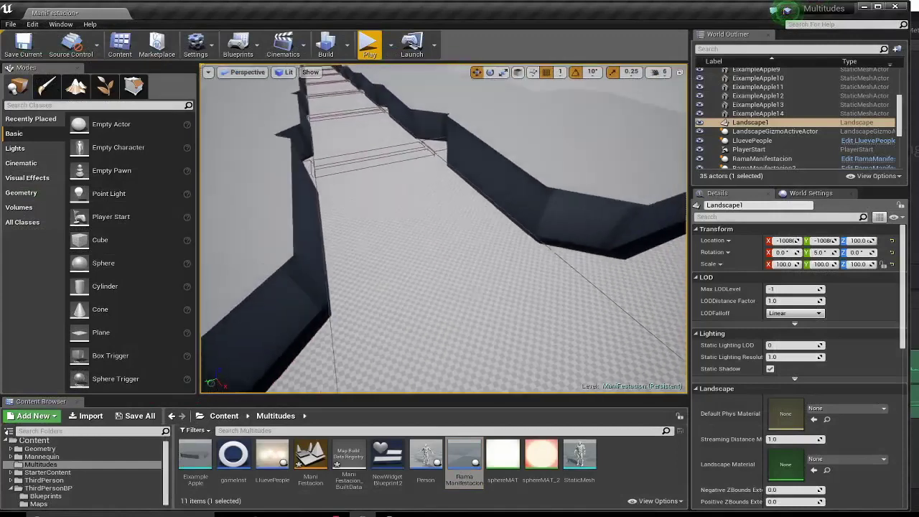
pyautogui.scroll(-2, 775, 162)
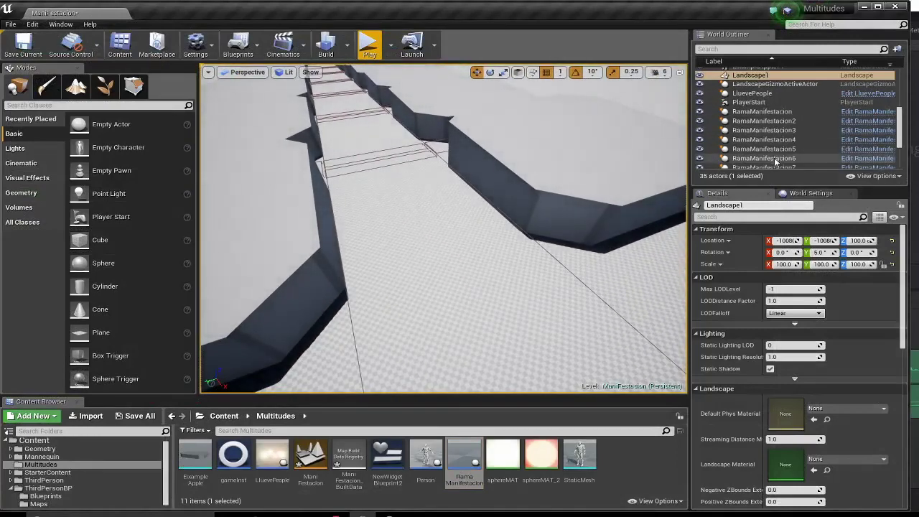
pyautogui.click(772, 113)
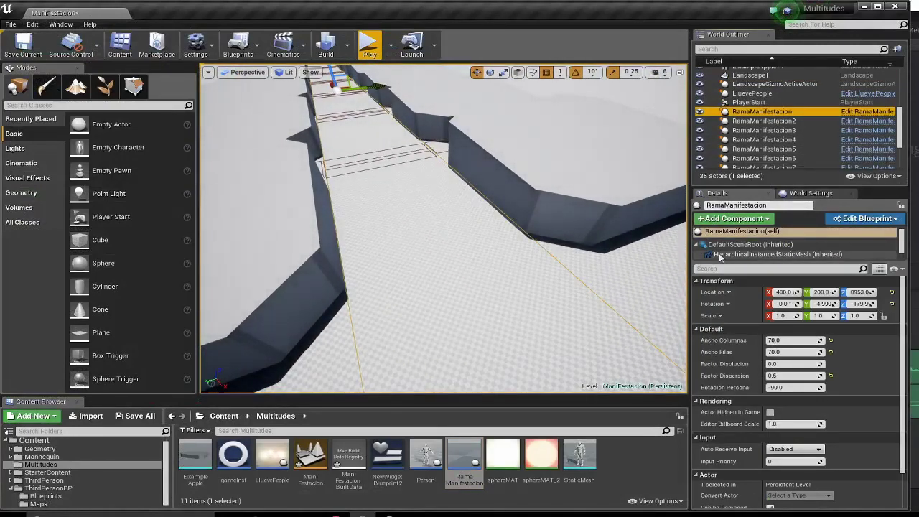
pyautogui.scroll(-1, 762, 253)
pyautogui.click(747, 244)
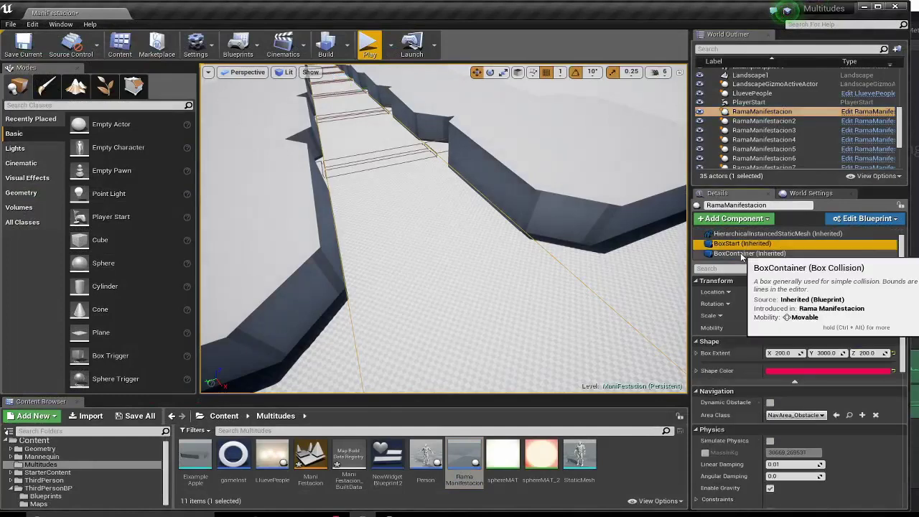
# Step: Focus the view on RamaManifestacion2 and fly around the street blocks of the corridor
pyautogui.click(464, 264)
pyautogui.press('f')
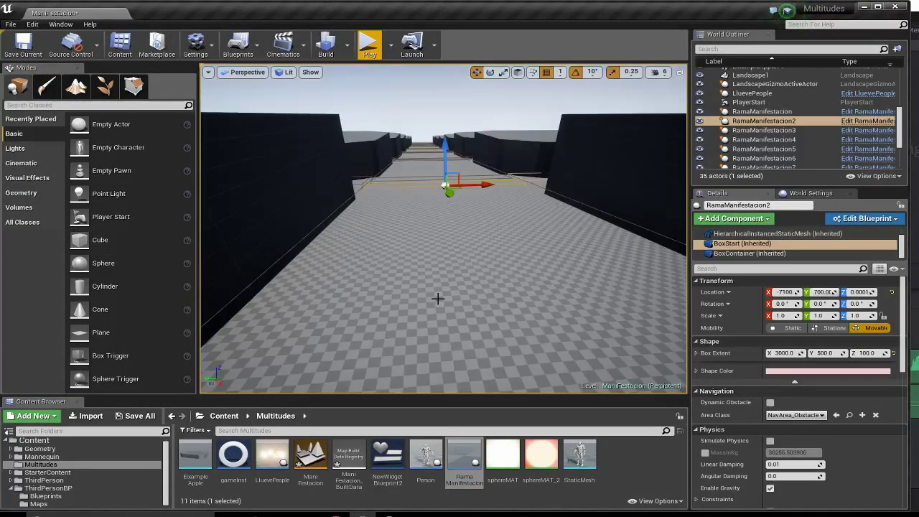
pyautogui.moveTo(438, 298); pyautogui.dragTo(438, 298, button='right')
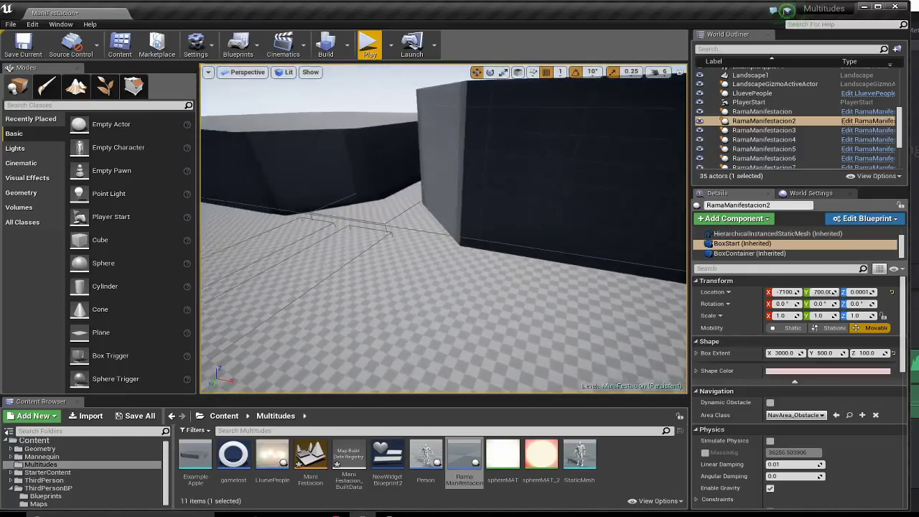
pyautogui.moveTo(297, 154); pyautogui.dragTo(298, 154, button='right')
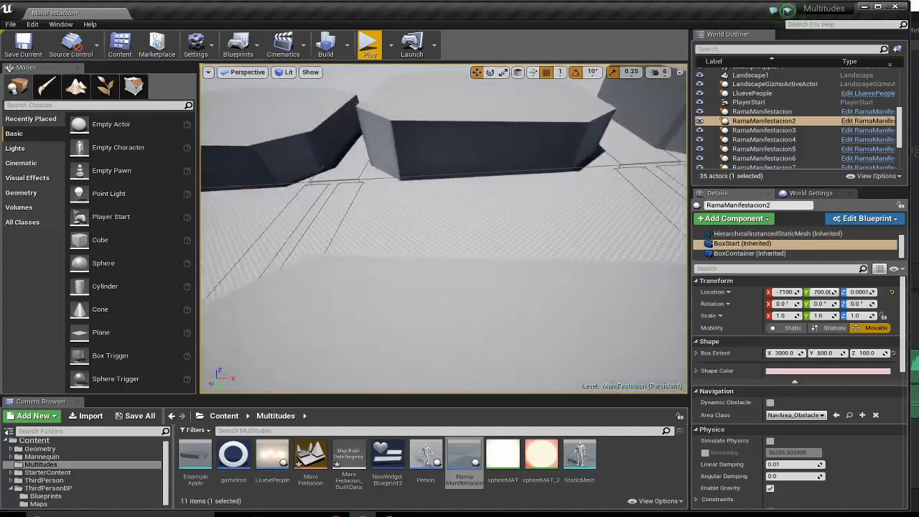
pyautogui.moveTo(472, 291); pyautogui.dragTo(472, 291, button='right')
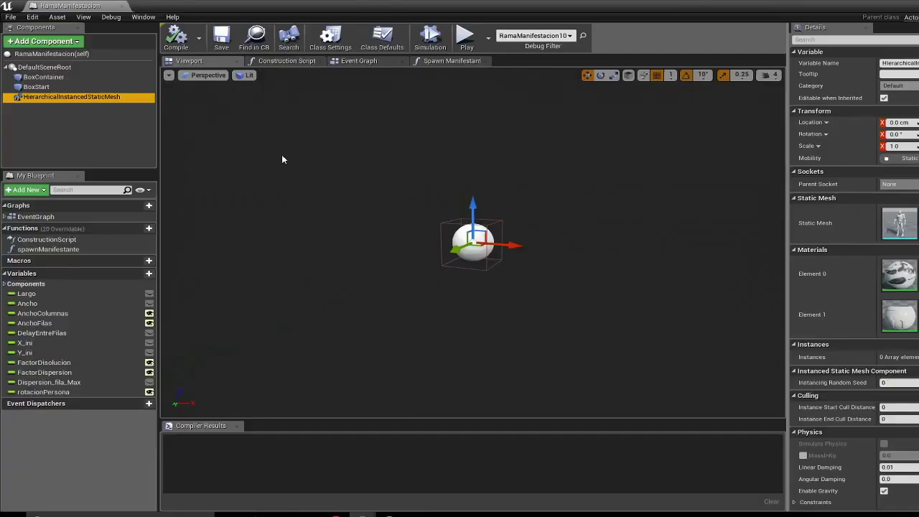
# Step: Select the HierarchicalInstancedStaticMesh component and open the Spawn Manifestante function graph
pyautogui.click(48, 105)
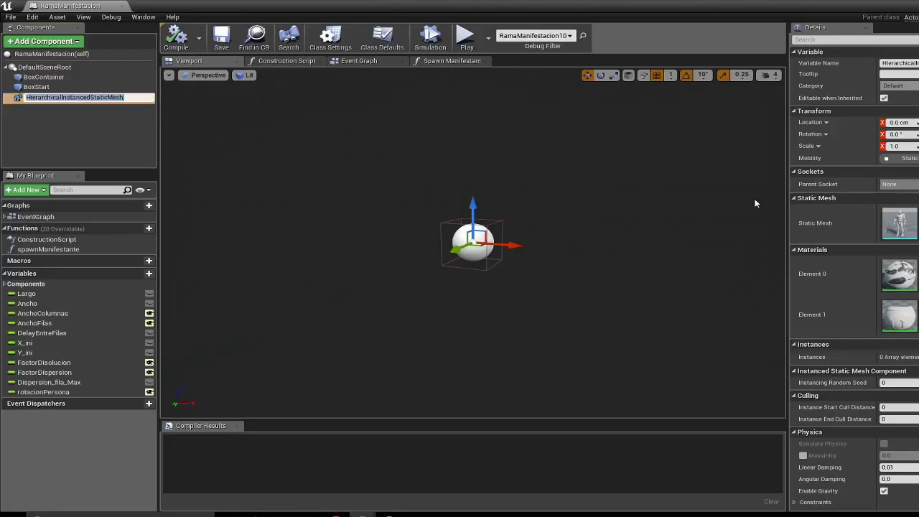
pyautogui.click(896, 223)
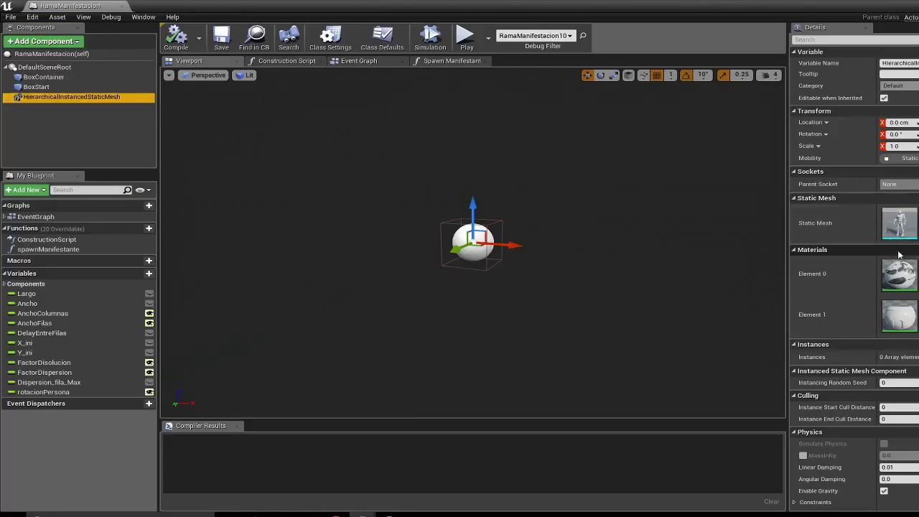
pyautogui.click(379, 60)
pyautogui.click(453, 60)
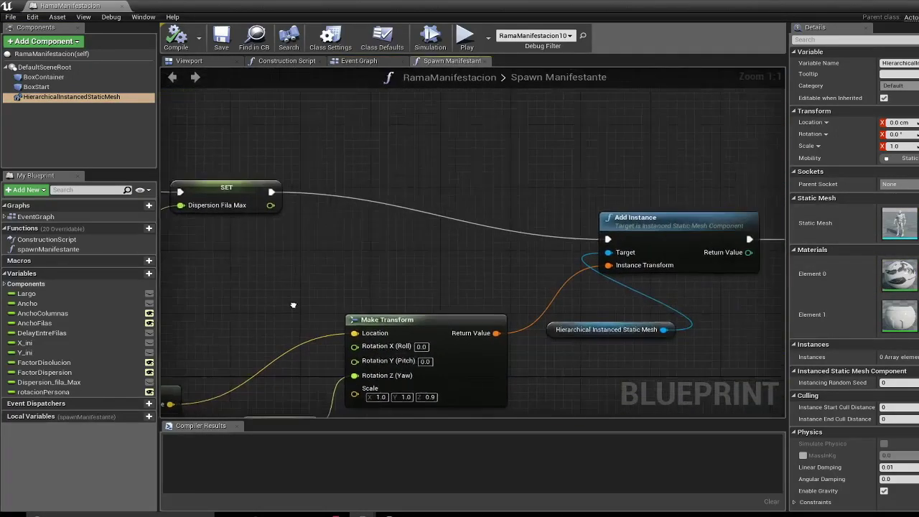
# Step: Select the Add Instance node and adjust the view of the SK_Mannequin preview
pyautogui.moveTo(293, 306); pyautogui.dragTo(286, 262, button='right')
pyautogui.click(505, 188)
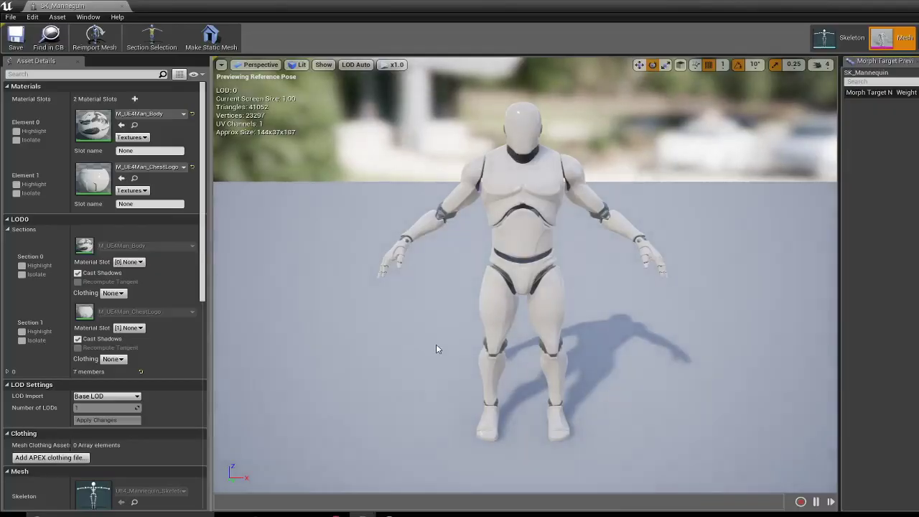
pyautogui.moveTo(436, 344)
pyautogui.mouseDown()
pyautogui.moveTo(438, 316)
pyautogui.moveTo(466, 300)
pyautogui.mouseUp()
pyautogui.moveTo(539, 211); pyautogui.dragTo(543, 241)
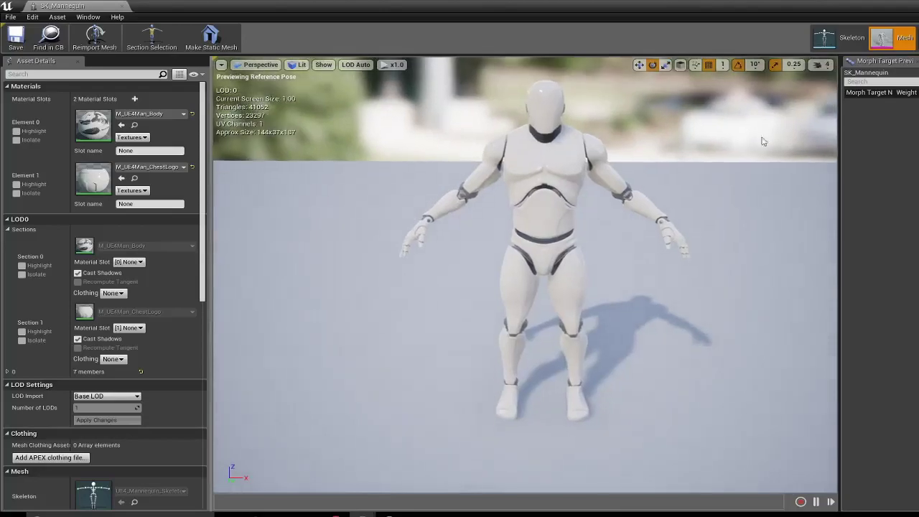
# Step: Open the mannequin StaticMesh editor and orbit around the figure to inspect it
pyautogui.click(826, 37)
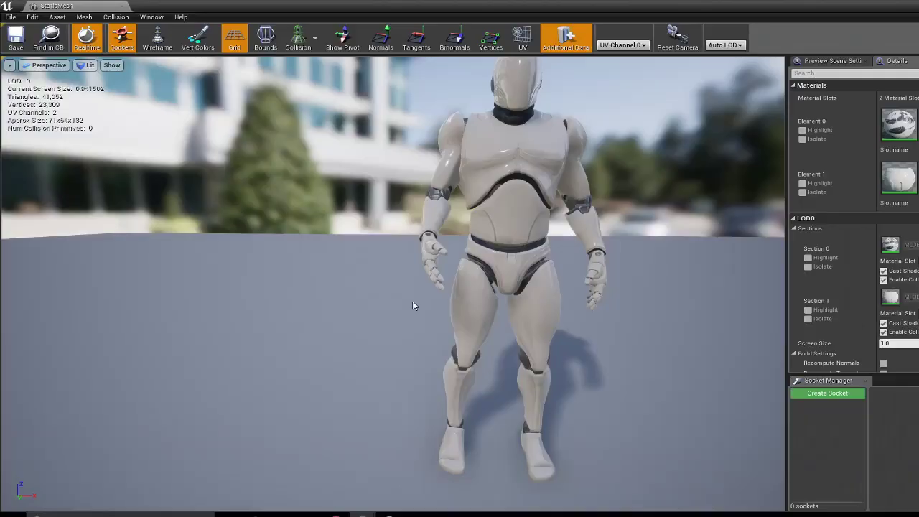
pyautogui.moveTo(413, 306); pyautogui.dragTo(374, 309)
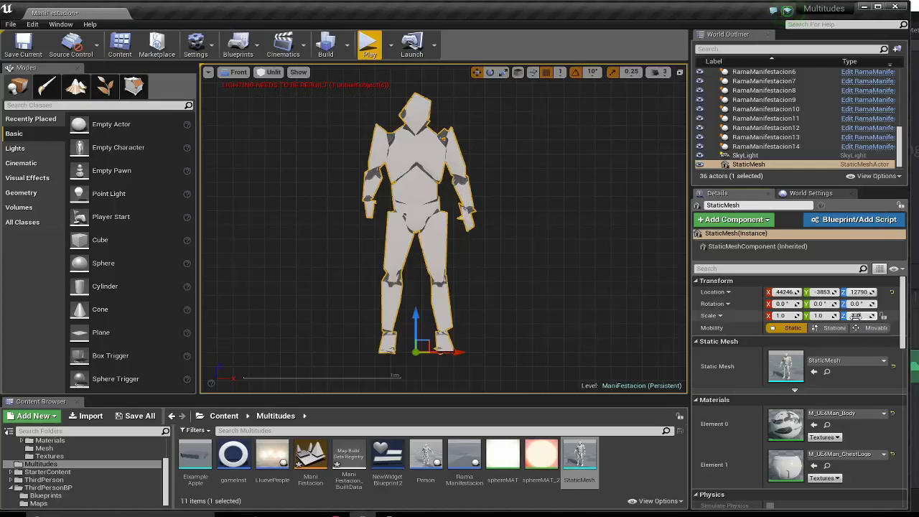
# Step: Set the mannequin's Z scale to 0.9 and Alt-drag copies out to its right and left
pyautogui.write('.9')
pyautogui.press('Return')
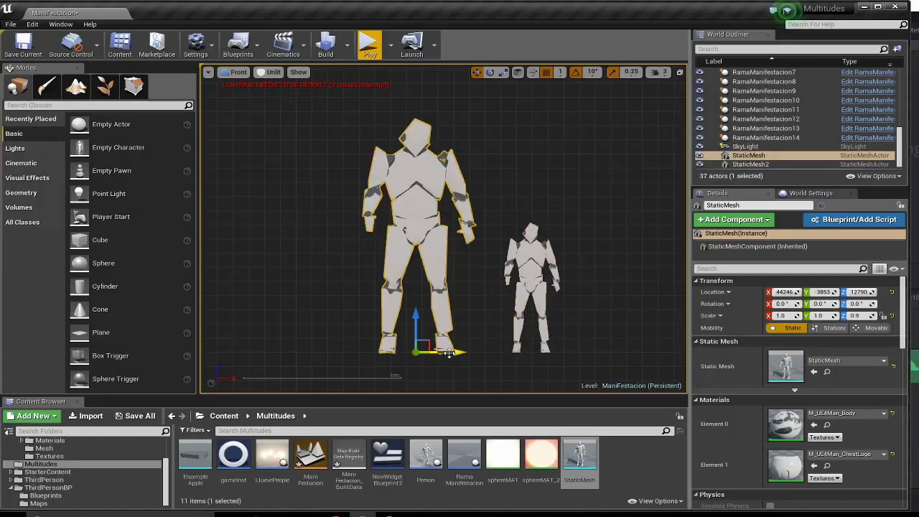
pyautogui.keyDown('alt'); pyautogui.moveTo(448, 352); pyautogui.dragTo(675, 352); pyautogui.keyUp('alt')
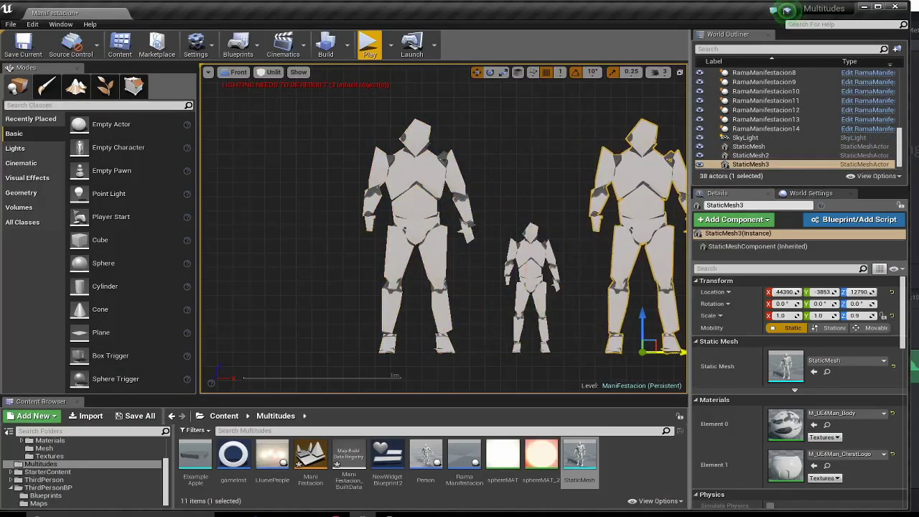
pyautogui.click(393, 267)
pyautogui.keyDown('alt'); pyautogui.moveTo(448, 352); pyautogui.dragTo(334, 352); pyautogui.keyUp('alt')
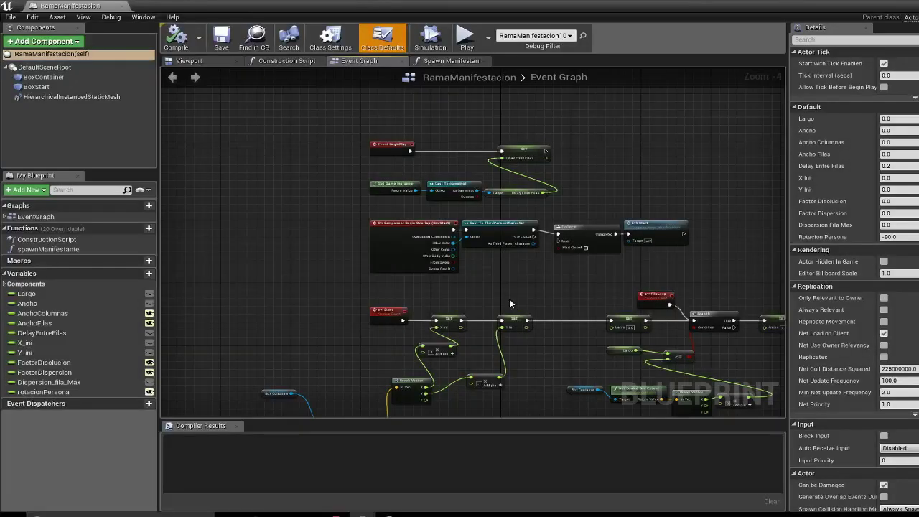
pyautogui.scroll(3, 510, 314)
pyautogui.moveTo(510, 314)
pyautogui.mouseDown(button='right')
pyautogui.moveTo(492, 372)
pyautogui.moveTo(473, 151)
pyautogui.mouseUp(button='right')
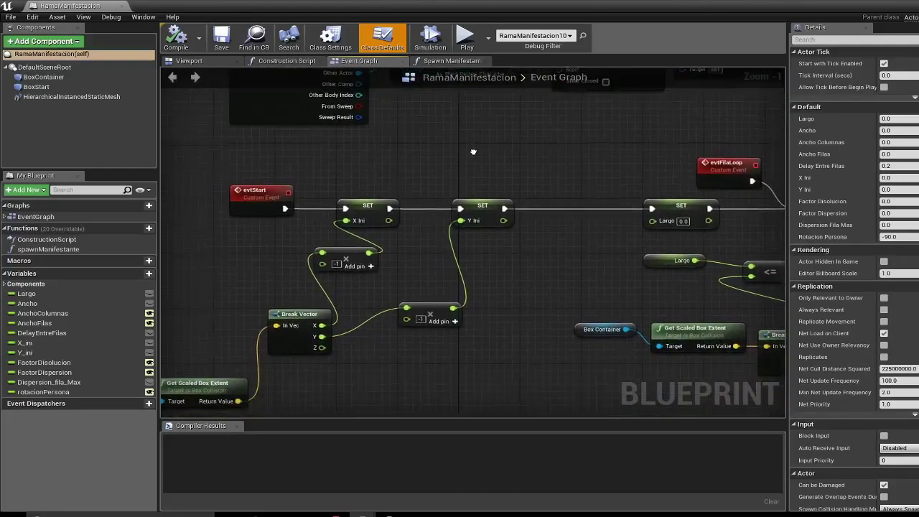
pyautogui.moveTo(473, 151); pyautogui.dragTo(561, 129, button='right')
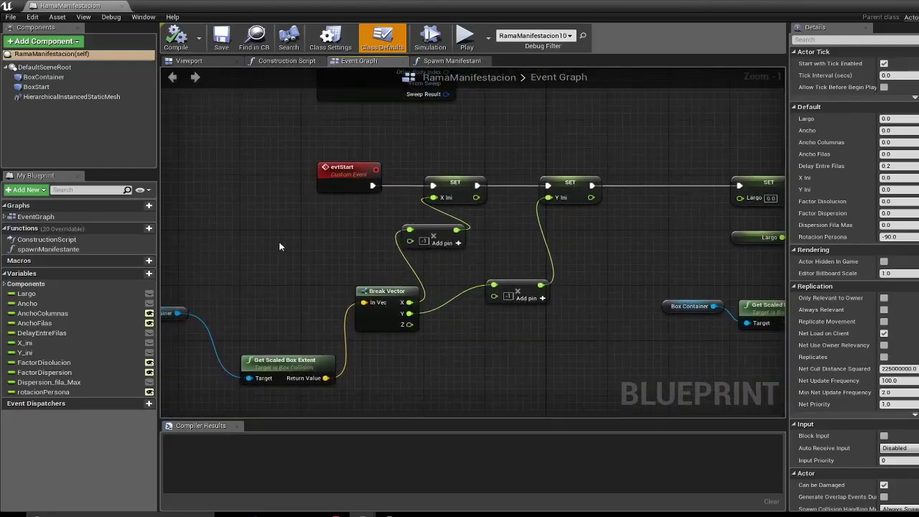
pyautogui.moveTo(280, 247); pyautogui.dragTo(340, 260, button='right')
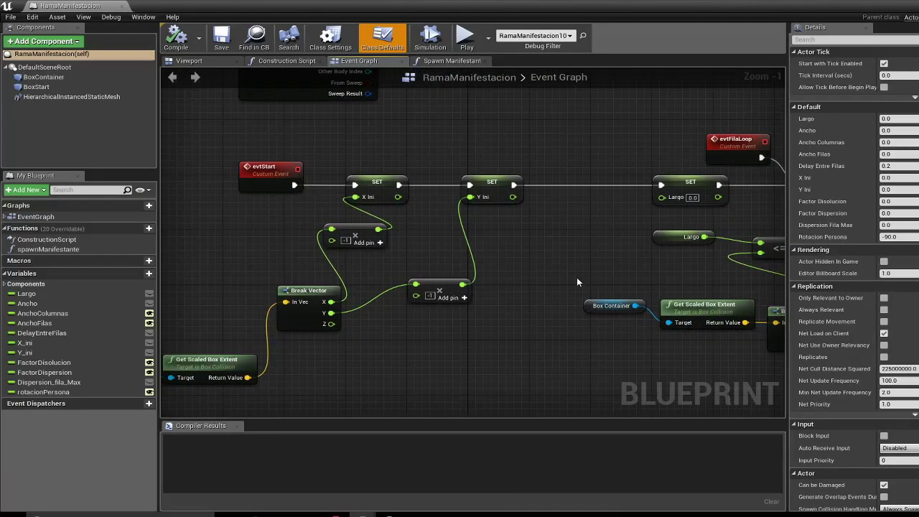
pyautogui.moveTo(576, 282); pyautogui.dragTo(250, 306, button='right')
pyautogui.moveTo(590, 303); pyautogui.dragTo(300, 276, button='right')
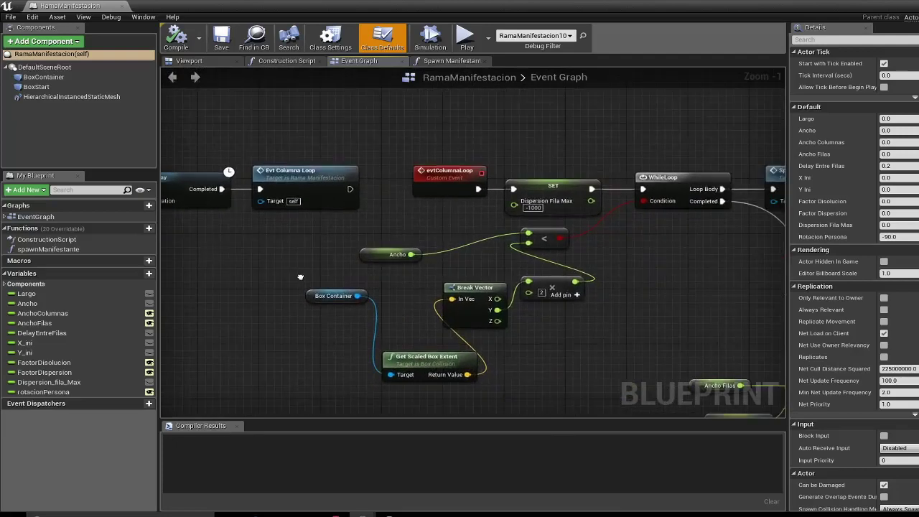
pyautogui.moveTo(624, 300)
pyautogui.mouseDown(button='right')
pyautogui.moveTo(406, 326)
pyautogui.moveTo(497, 237)
pyautogui.moveTo(416, 281)
pyautogui.mouseUp(button='right')
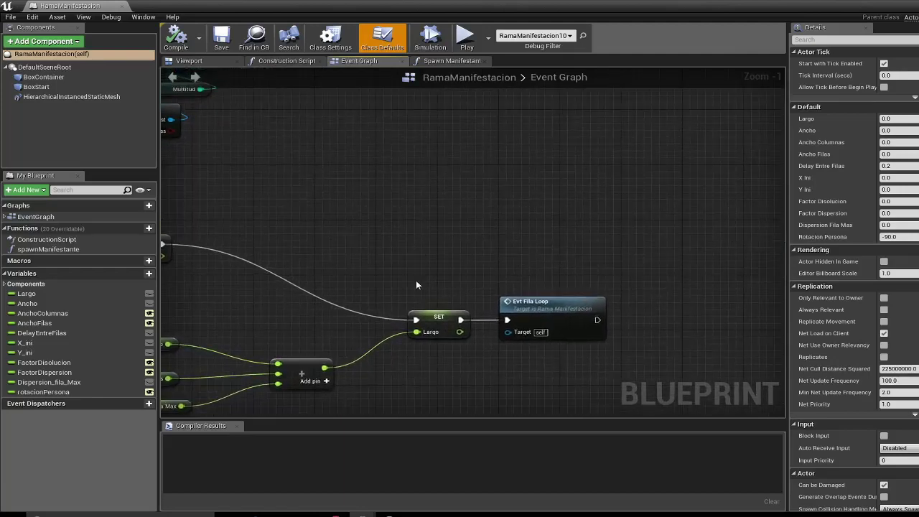
# Step: Pan the Spawn Manifestante graph from its start past Add Instance and SET to the return node
pyautogui.click(440, 64)
pyautogui.moveTo(426, 201)
pyautogui.mouseDown(button='right')
pyautogui.moveTo(468, 170)
pyautogui.moveTo(478, 149)
pyautogui.mouseUp(button='right')
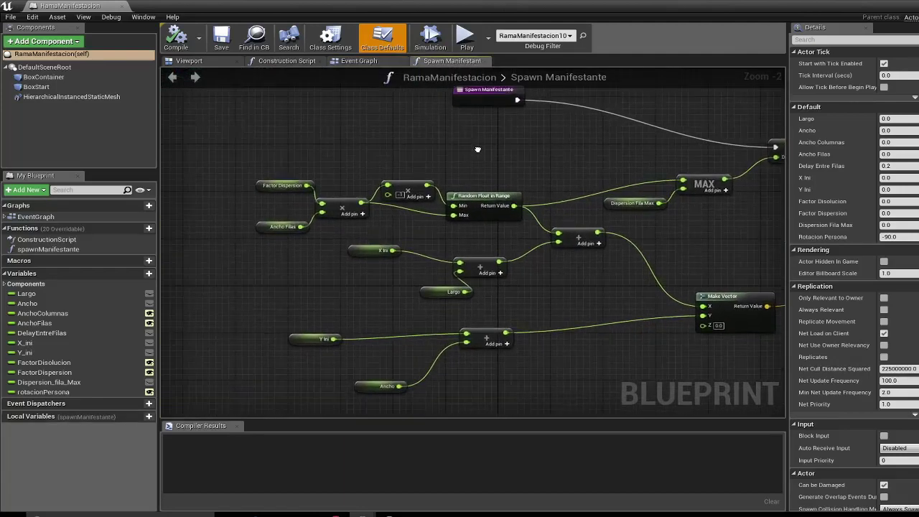
pyautogui.moveTo(782, 207)
pyautogui.mouseDown(button='right')
pyautogui.moveTo(503, 237)
pyautogui.moveTo(278, 170)
pyautogui.moveTo(216, 187)
pyautogui.mouseUp(button='right')
pyautogui.moveTo(566, 287); pyautogui.dragTo(454, 285, button='right')
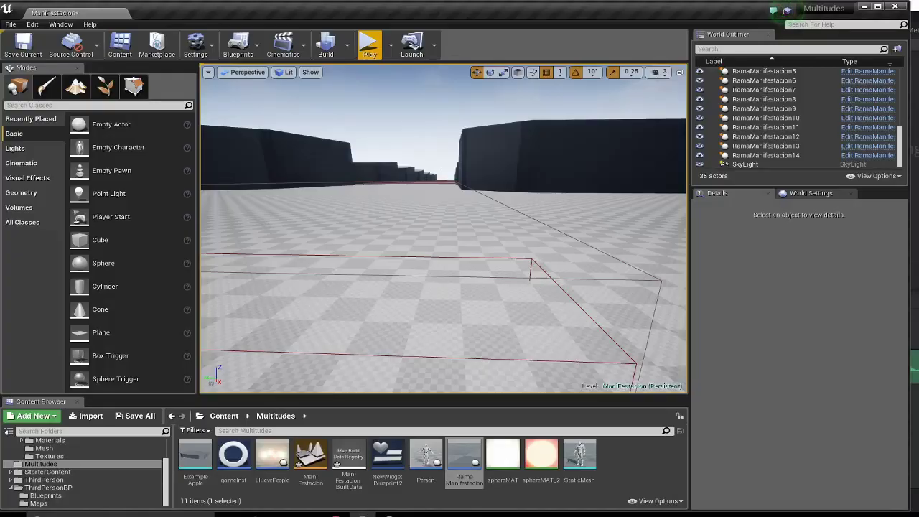
pyautogui.moveTo(607, 199); pyautogui.dragTo(546, 216, button='right')
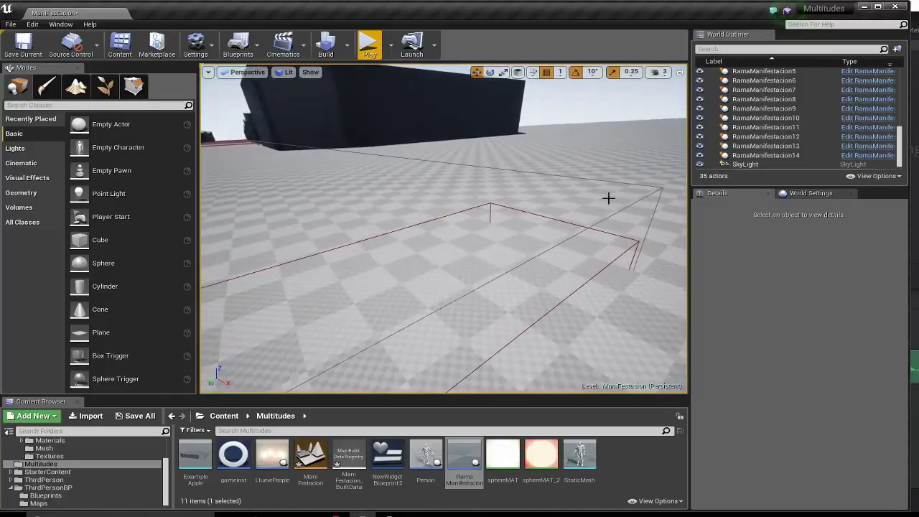
# Step: Select the RamaManifestacion branch actor in the World Outliner
pyautogui.scroll(2, 821, 113)
pyautogui.click(795, 82)
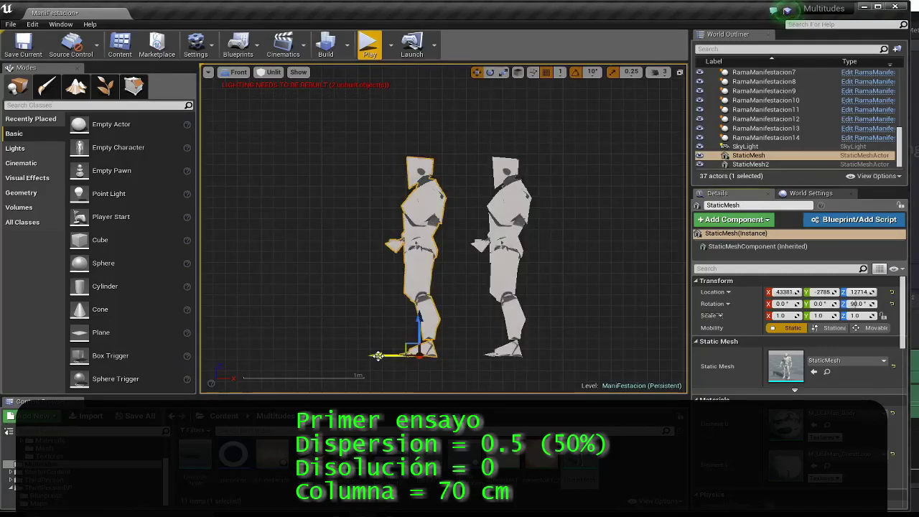
# Step: Move one figure about 25 units toward the other, then run the level in Play mode
pyautogui.moveTo(378, 355); pyautogui.dragTo(422, 349)
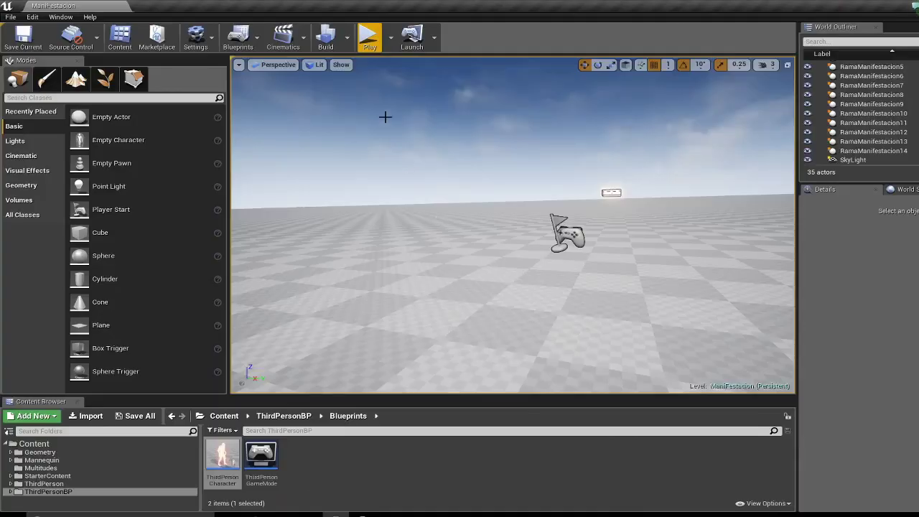
pyautogui.click(368, 36)
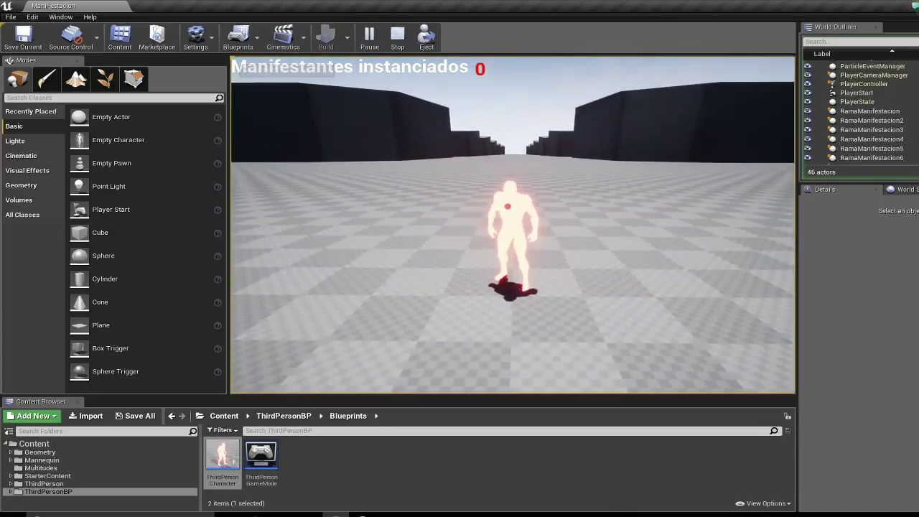
# Step: Play fullscreen and run forward so the branches spawn 90,246 instanced protesters
pyautogui.press('F11')
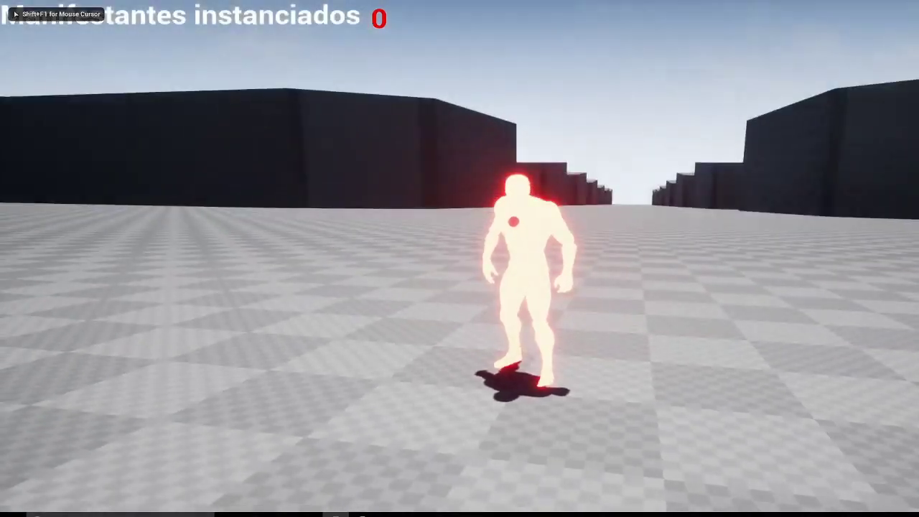
pyautogui.press('w')
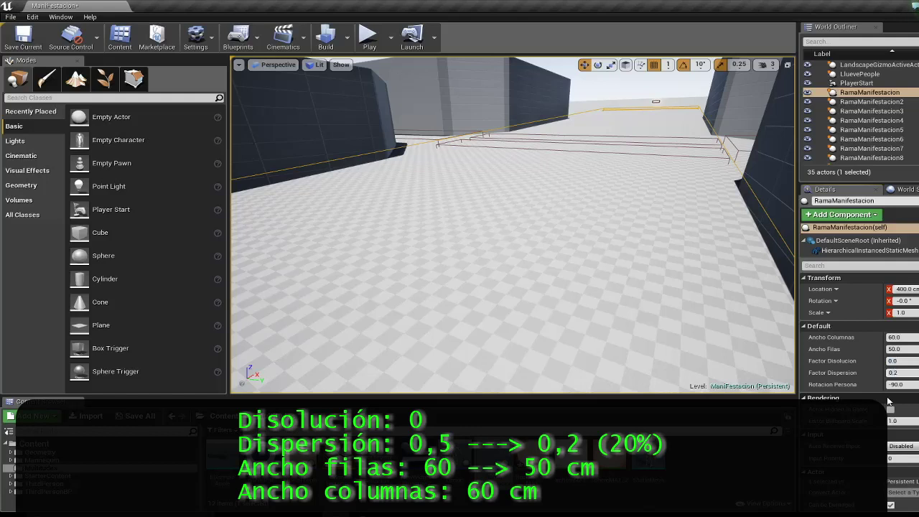
# Step: Save the ManiFestacion map with the new RamaManifestacion values (dispersion 0.2, rows 50, columns 60)
pyautogui.click(16, 40)
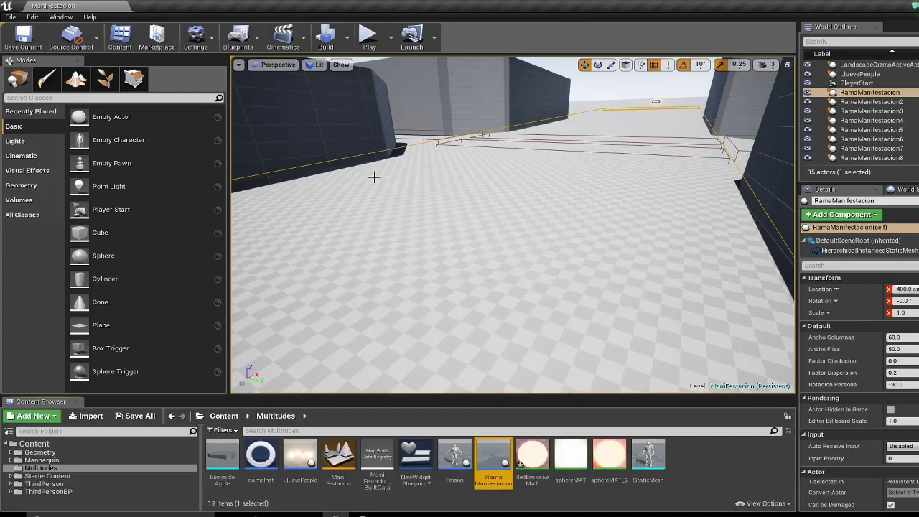
# Step: Replay the level fullscreen, running forward until the protester counter reaches 124,975
pyautogui.click(367, 45)
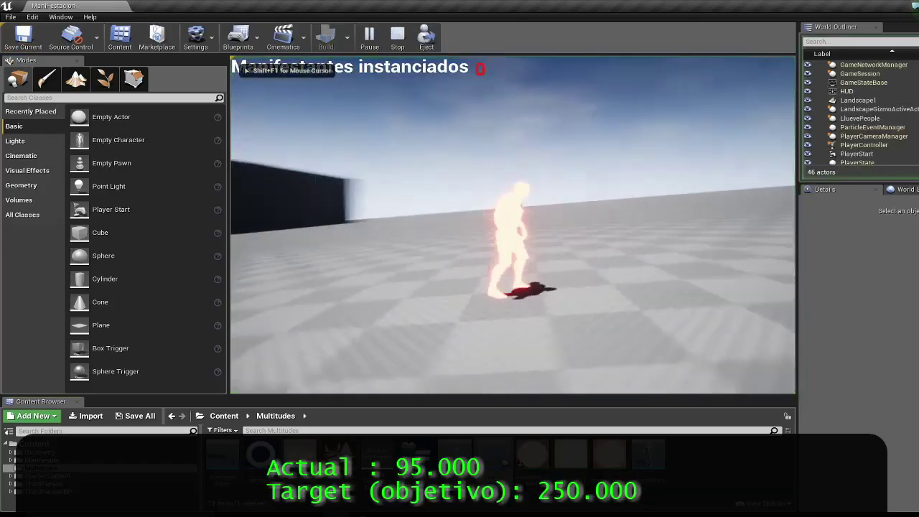
pyautogui.press('F11')
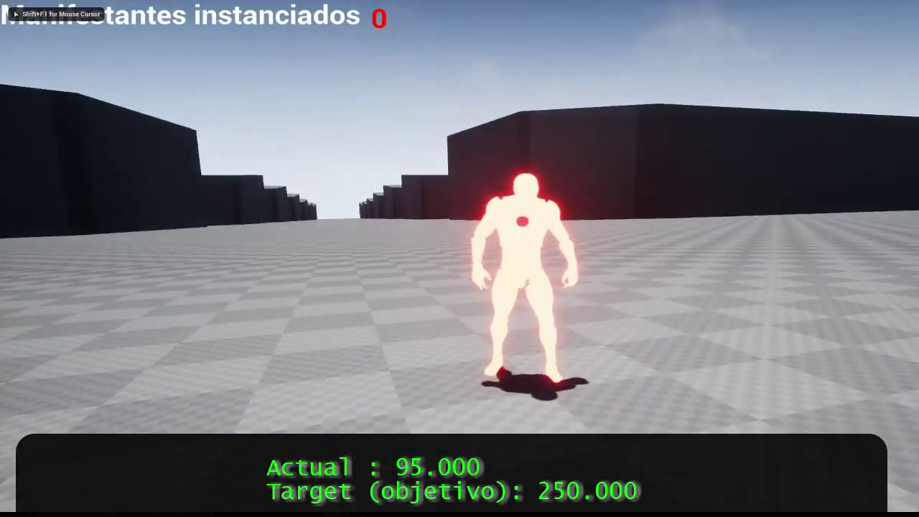
pyautogui.press('w')
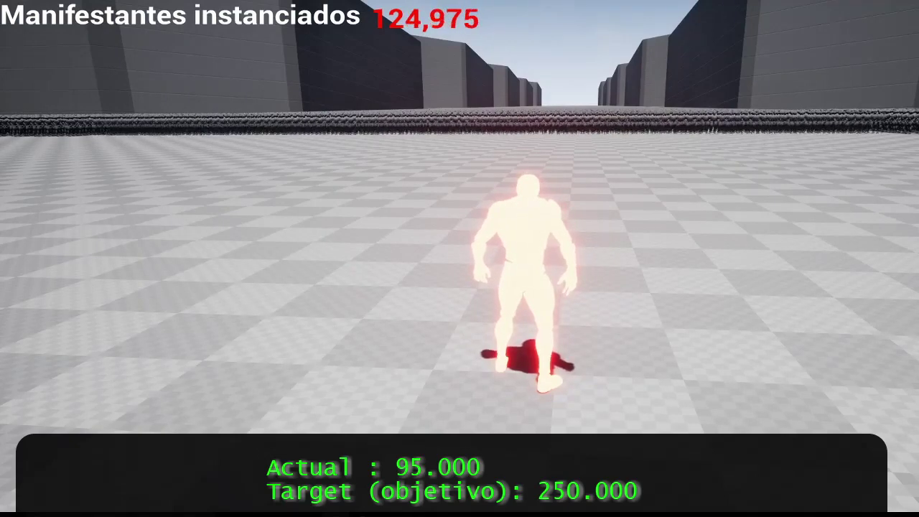
# Step: Run the character forward past the ragdoll mannequins piled on open ground
pyautogui.press('w')
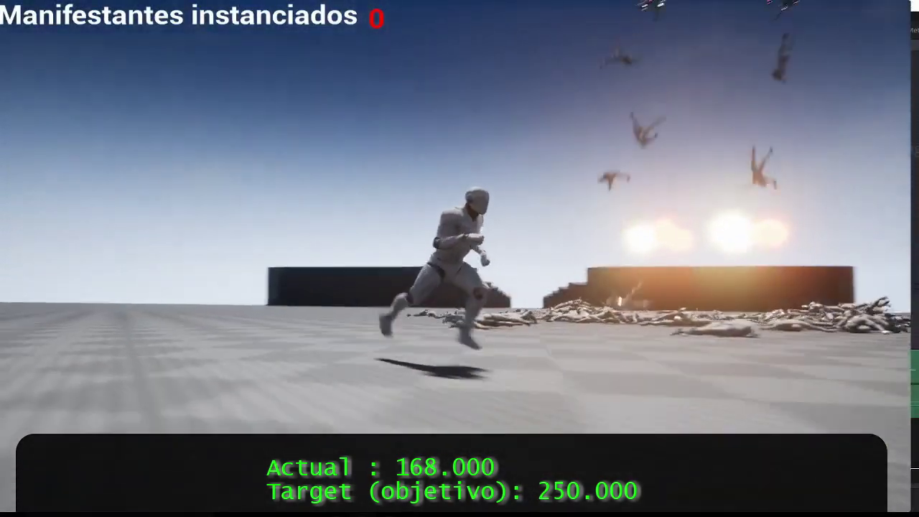
# Step: Stop play, select Landscape1, and restart the level so a fresh crowd spawns at 3,450
pyautogui.press('Escape')
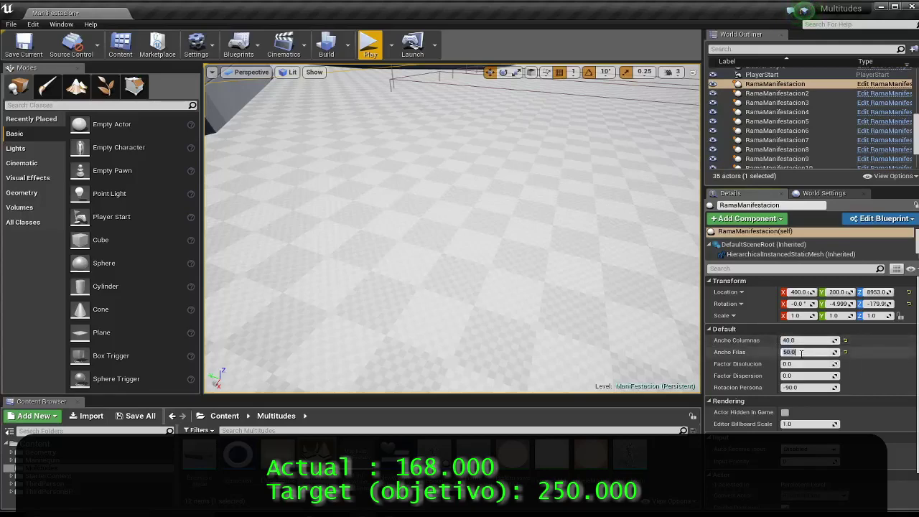
pyautogui.click(764, 119)
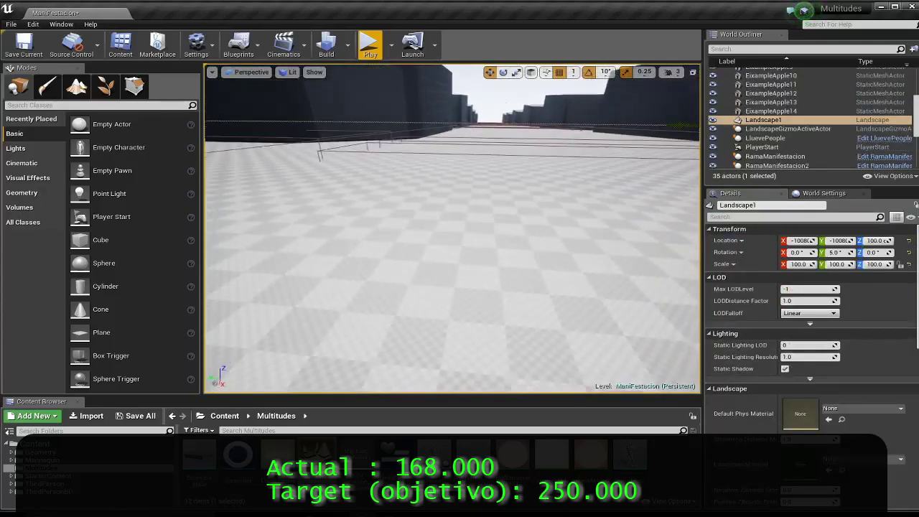
pyautogui.click(367, 46)
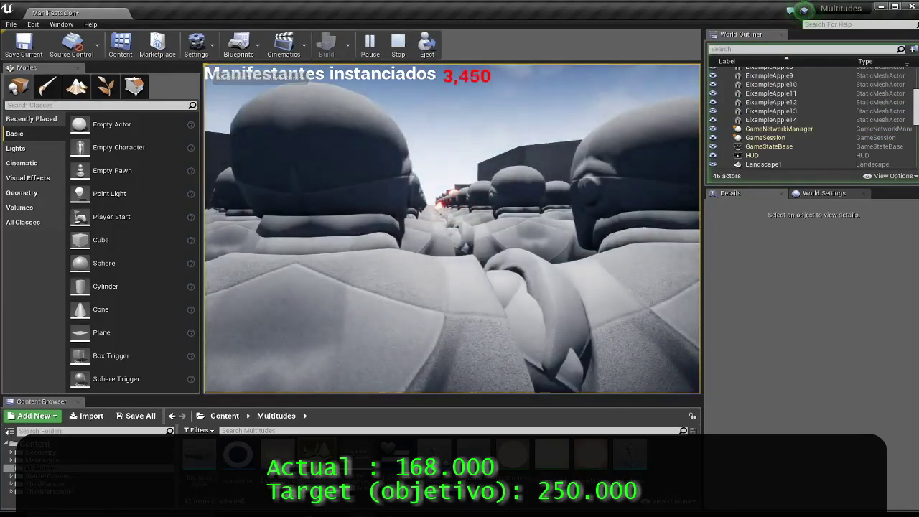
# Step: Switch the play session to fullscreen and watch the crowd counter climb past 6,300
pyautogui.press('F11')
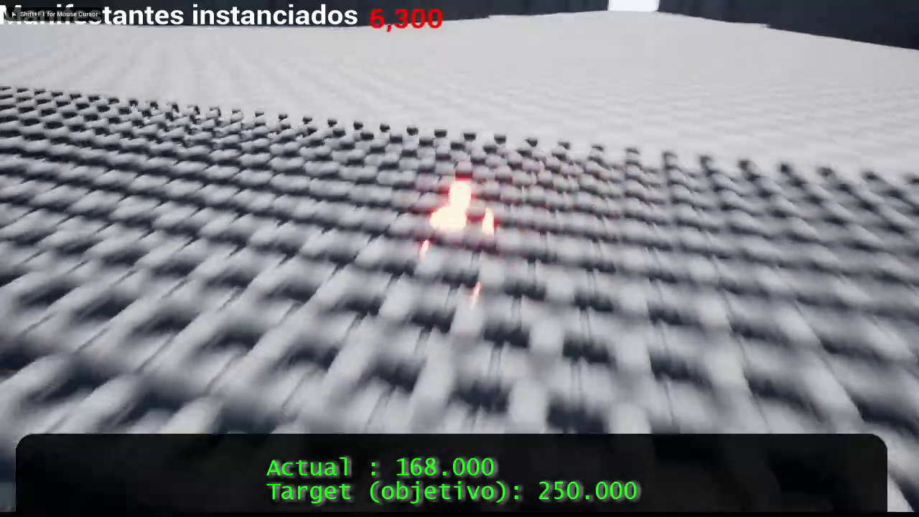